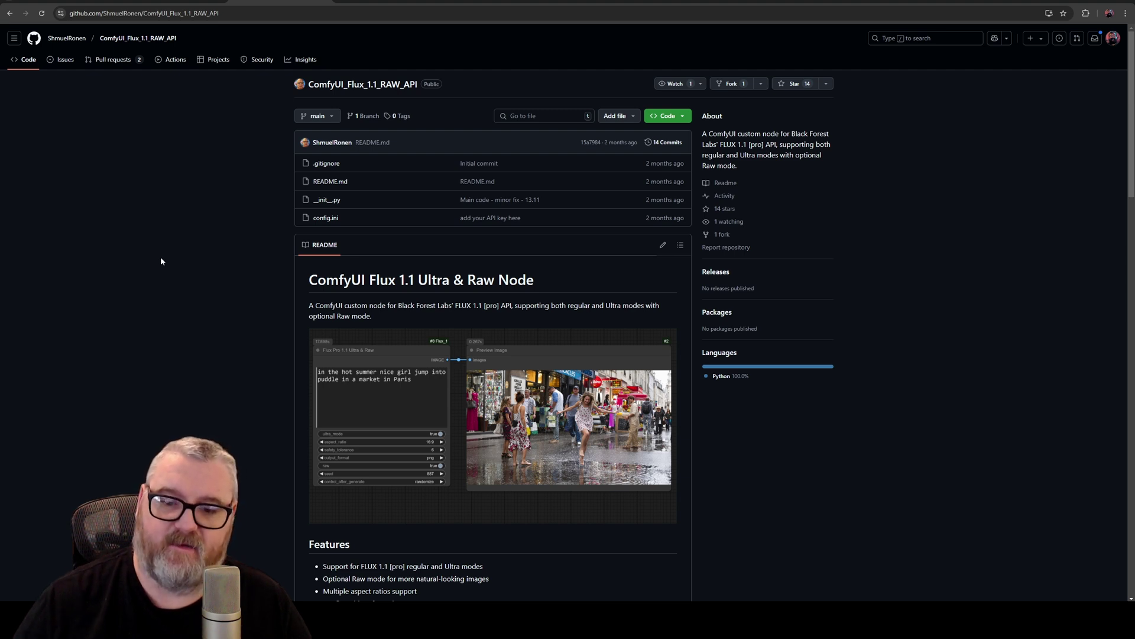
- Scroll down through the ComfyUI_Flux_1.1_RAW_API repository README on GitHub
scroll(133, 292, down, 3)
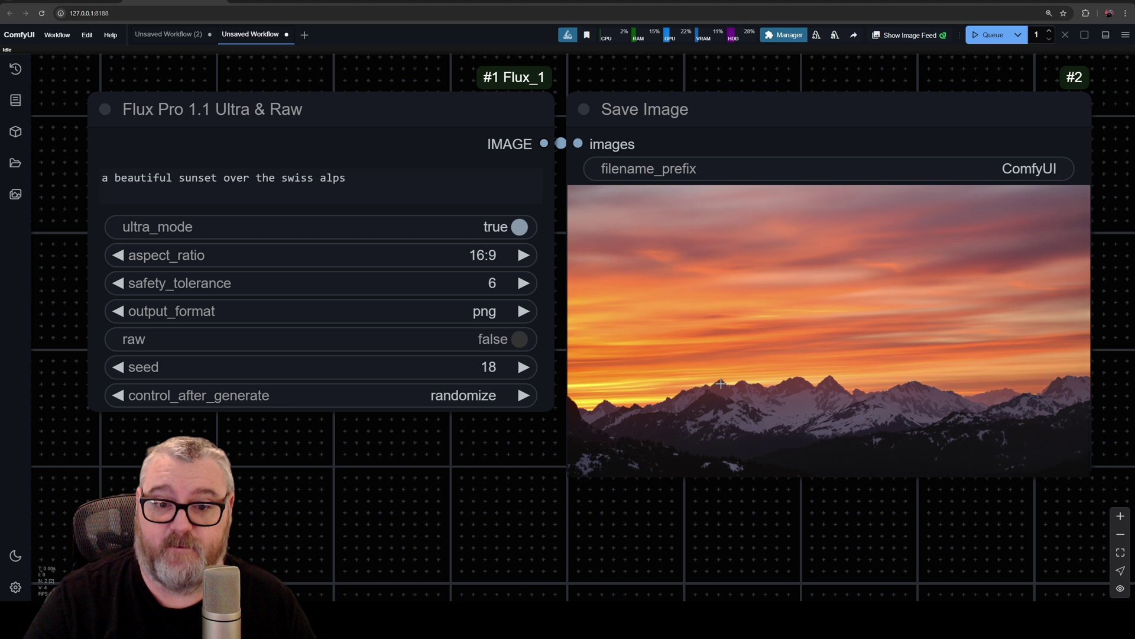
click(778, 39)
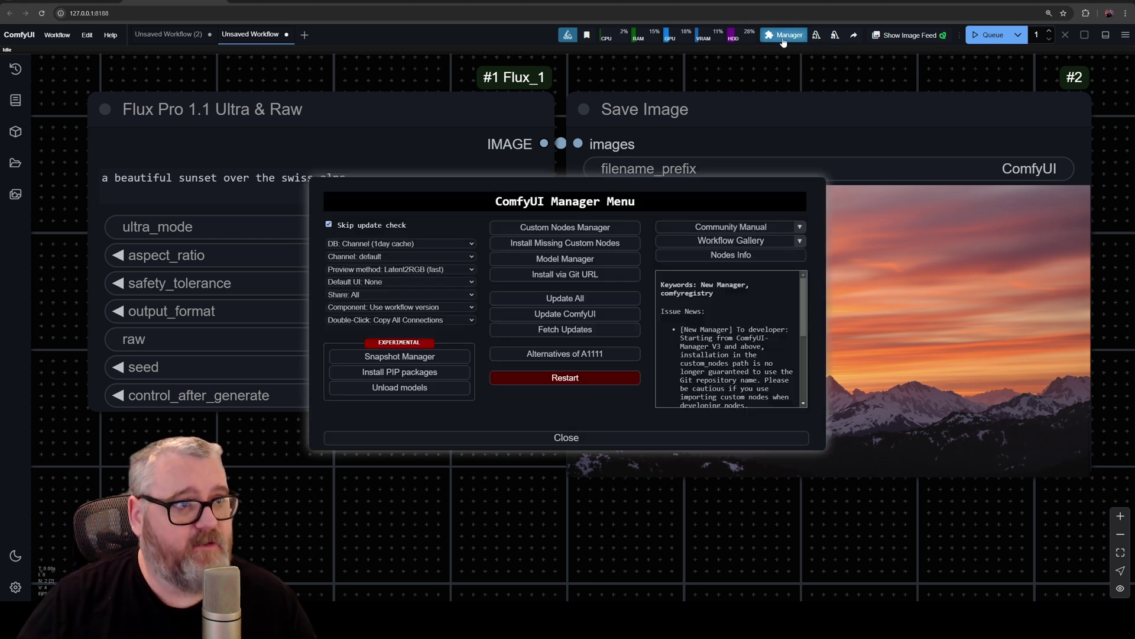
click(552, 228)
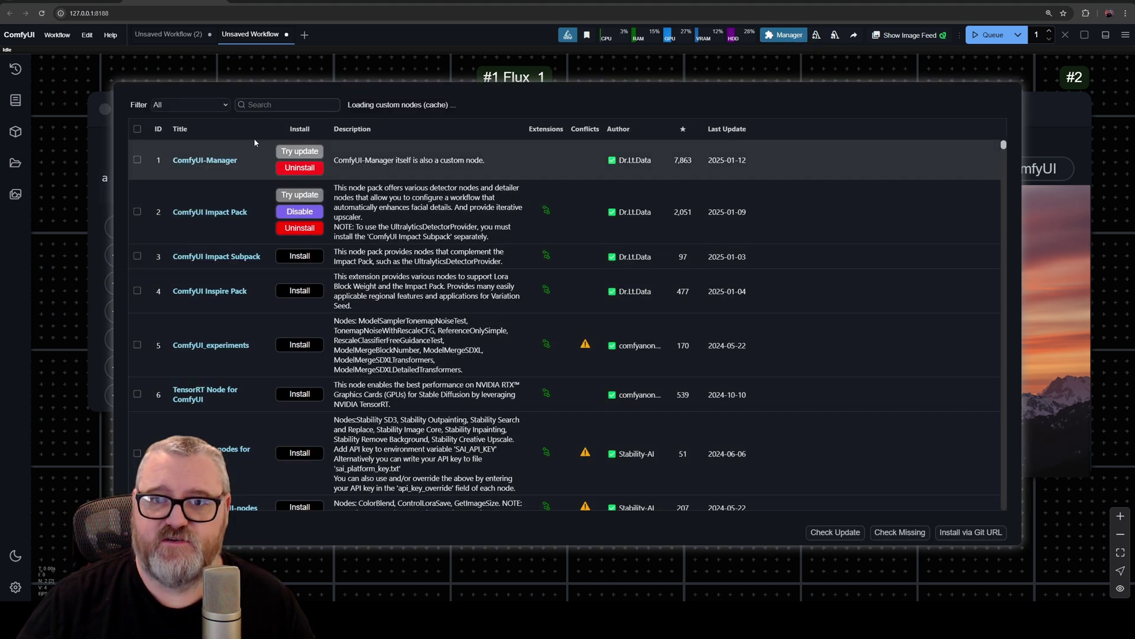
click(268, 106)
text(flux ultra)
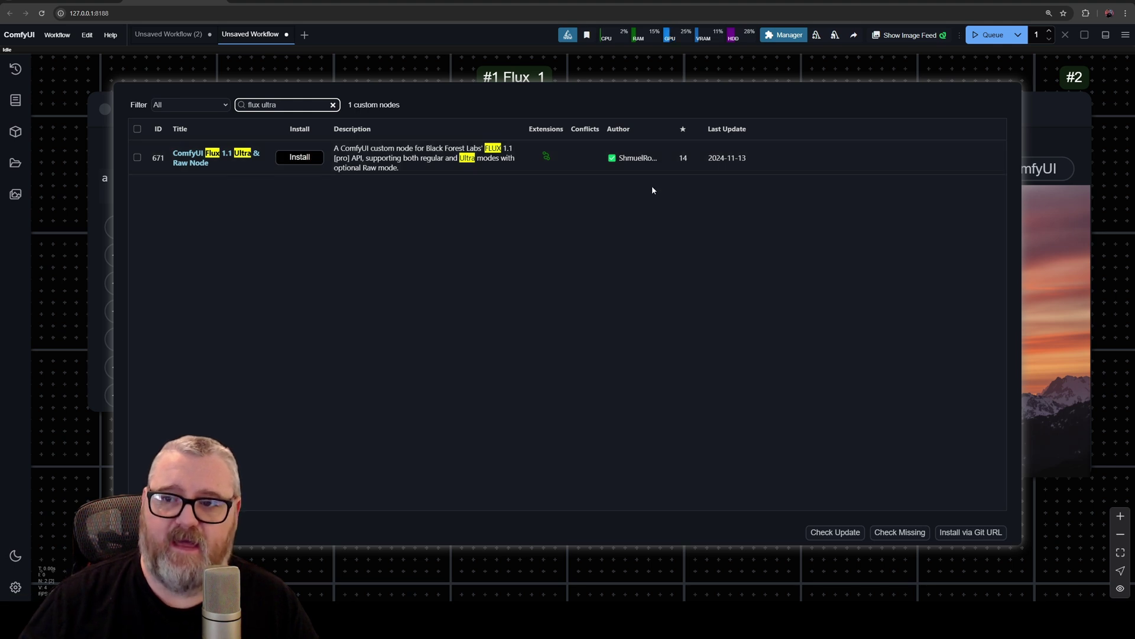
key(Escape)
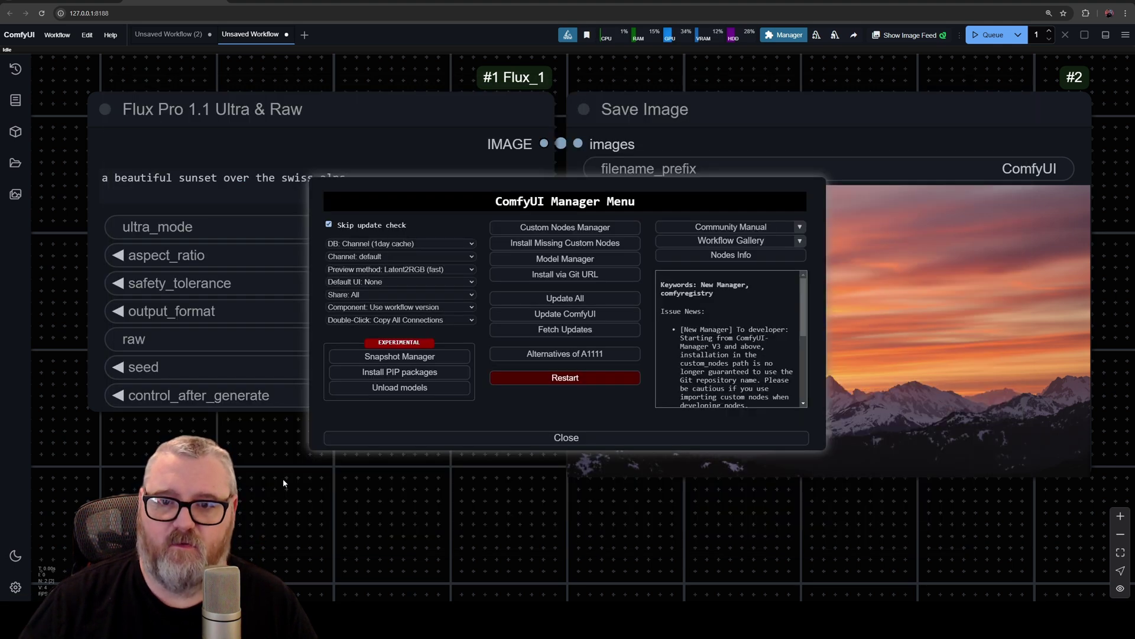
click(520, 442)
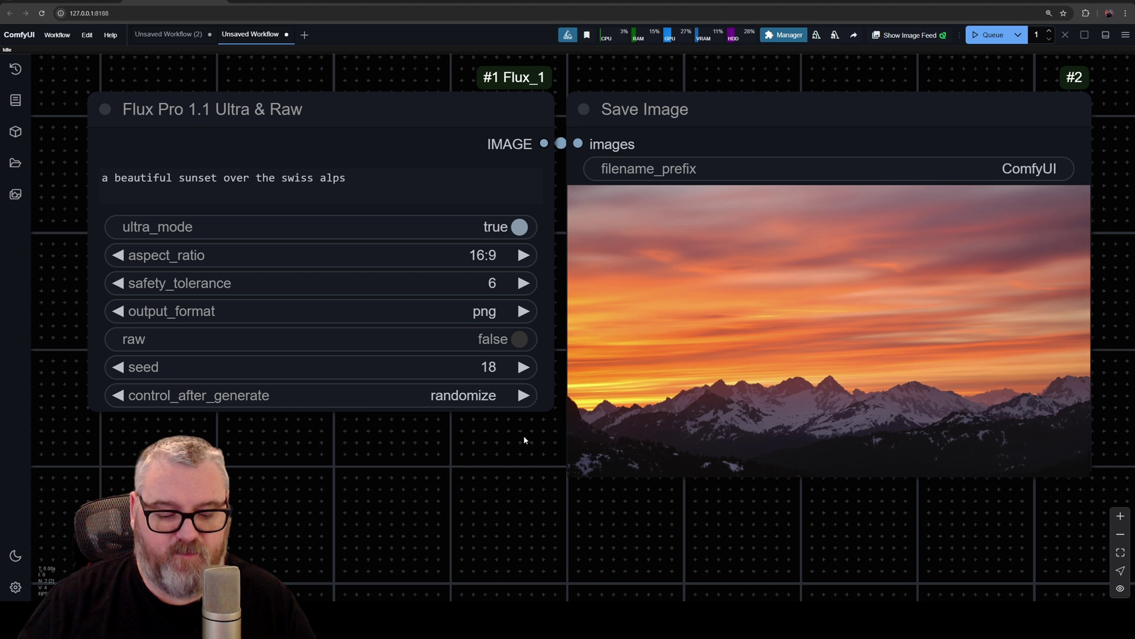
- Open the ComfyUI_Flux_1.1_RAW_API folder inside C:\ai\comfy\custom_nodes in File Explorer
key(super+r)
text(C:\ai\comfy\co)
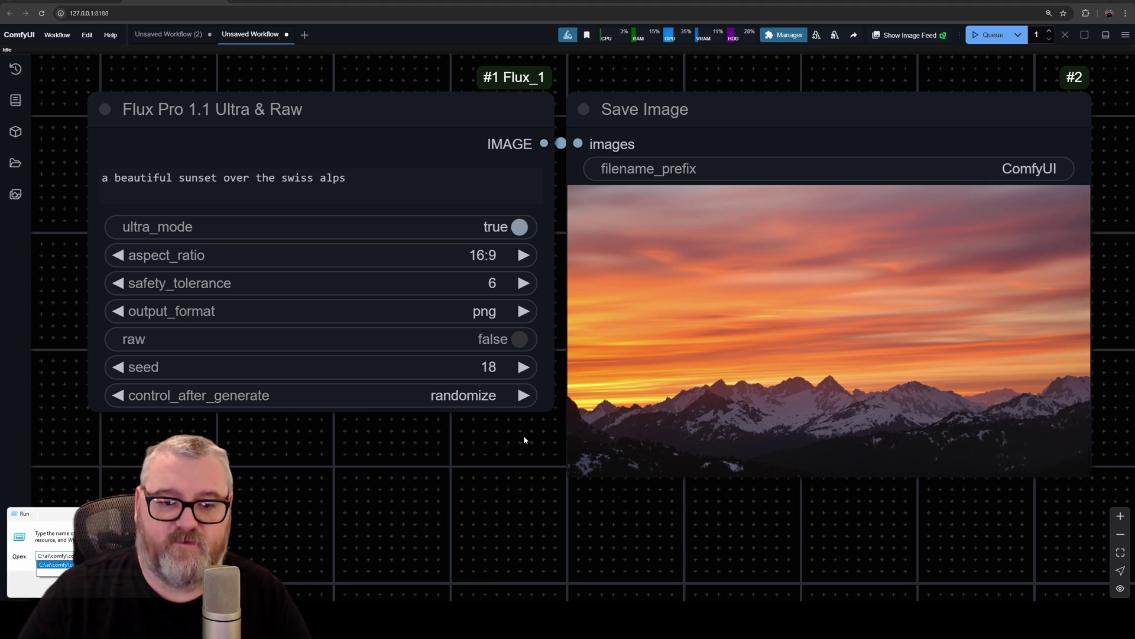
key(Return)
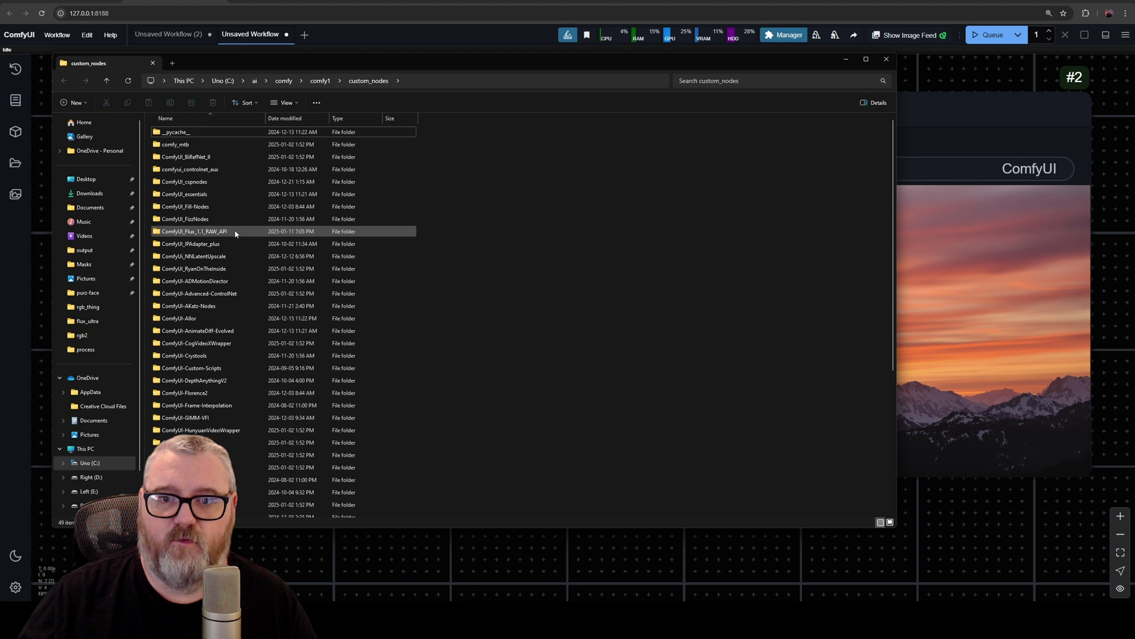
click(202, 236)
double_click(202, 234)
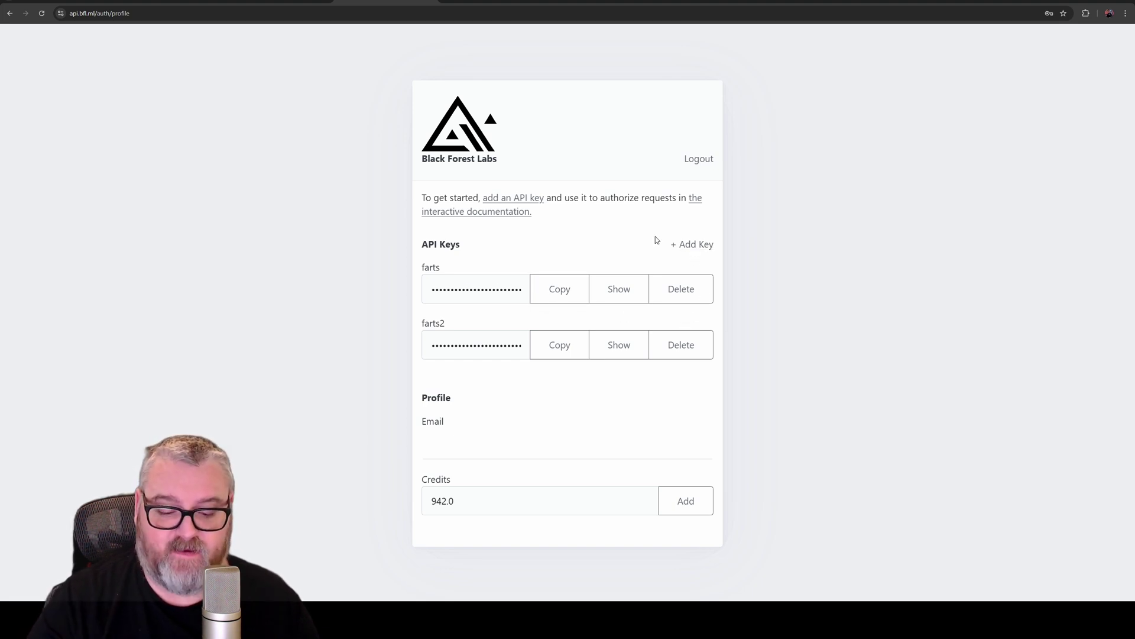
- Return to Explorer, reopen the ComfyUI_Flux_1.1_RAW_API folder, and open config.ini in a text editor
key(alt+Tab)
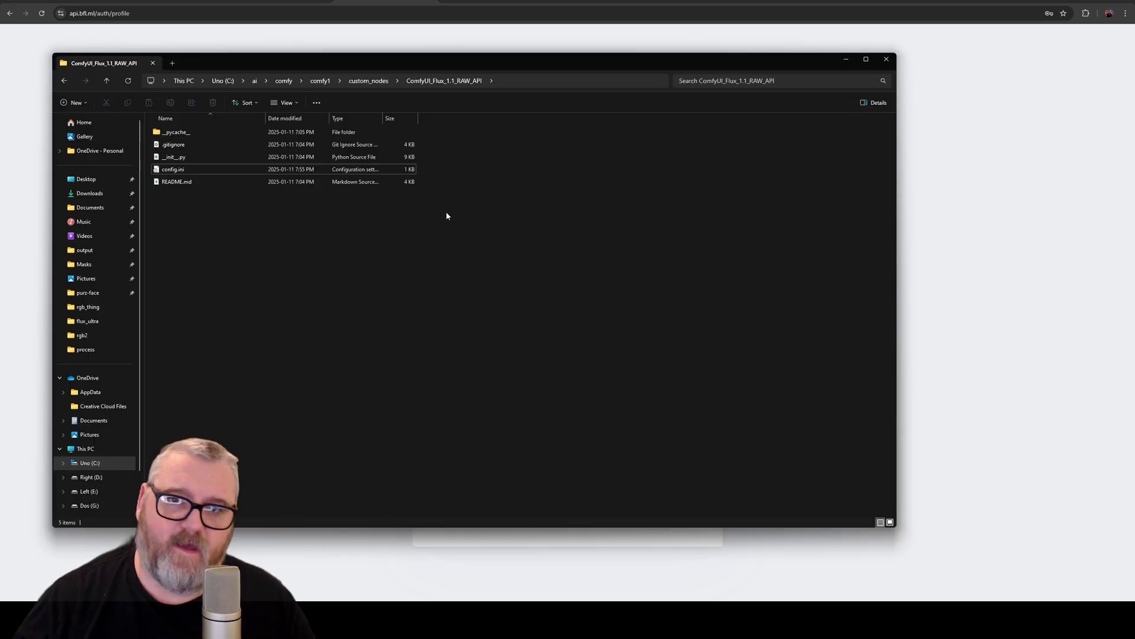
click(373, 81)
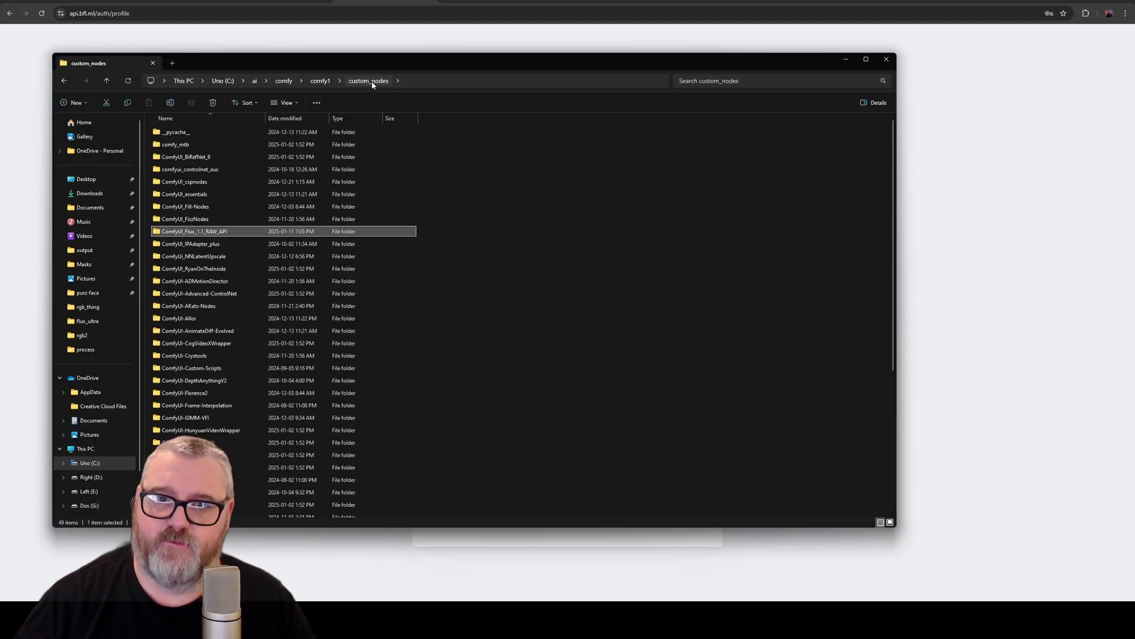
double_click(209, 231)
double_click(177, 171)
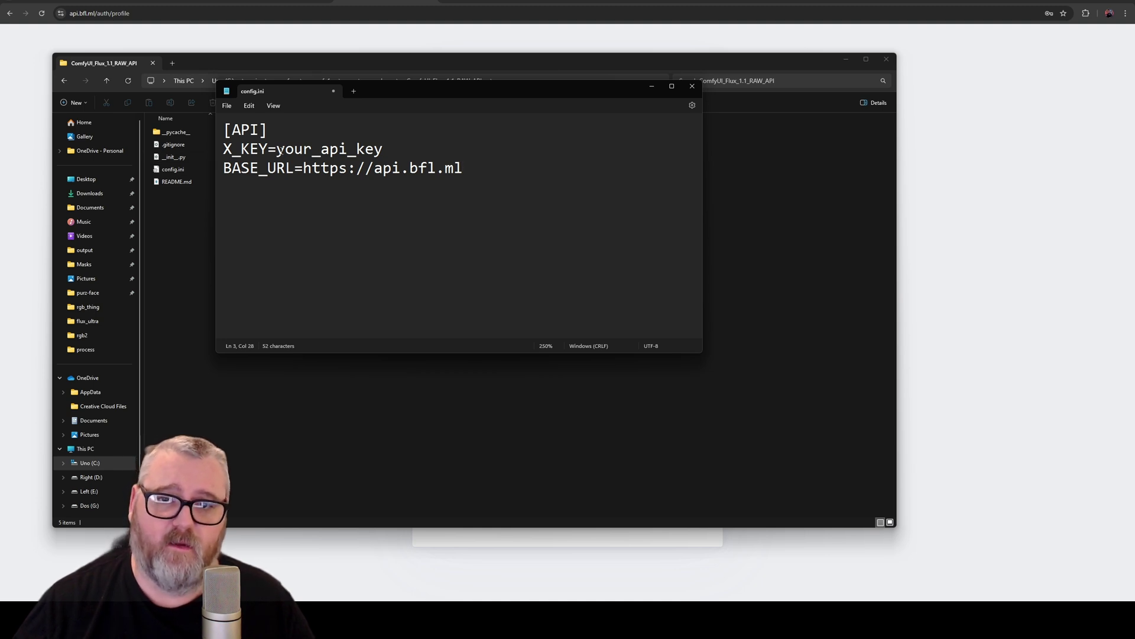
- Select the your_api_key placeholder after X_KEY= in config.ini
click(277, 149)
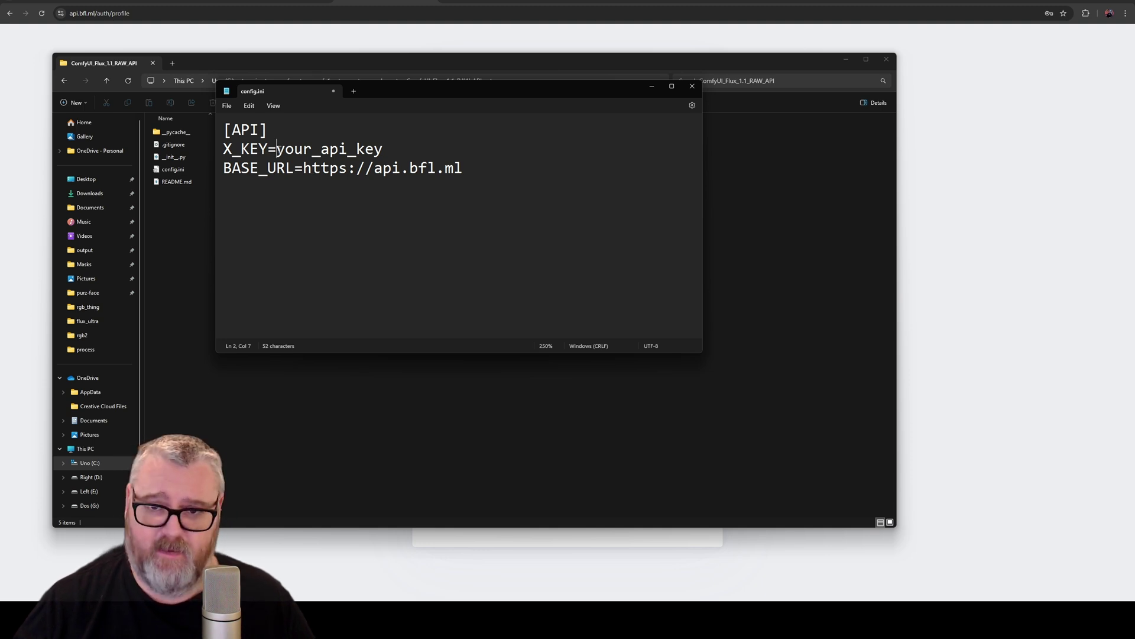
drag(277, 149, 419, 155)
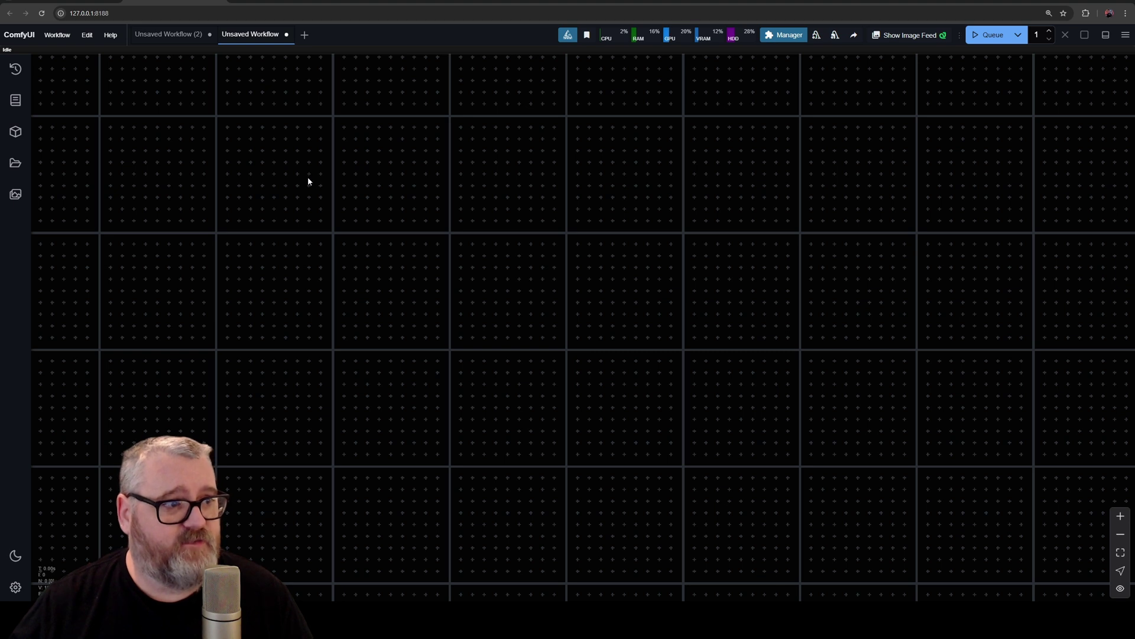
- Add a Flux Pro 1.1 Ultra & Raw node to the empty canvas and position it top-left
double_click(308, 180)
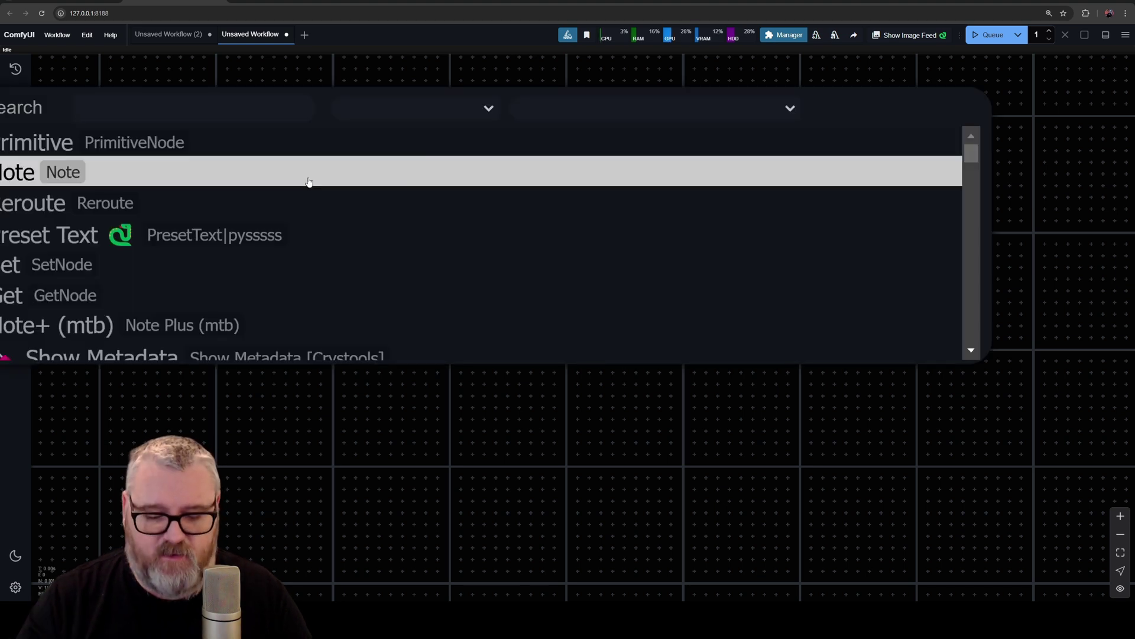
text(flux p)
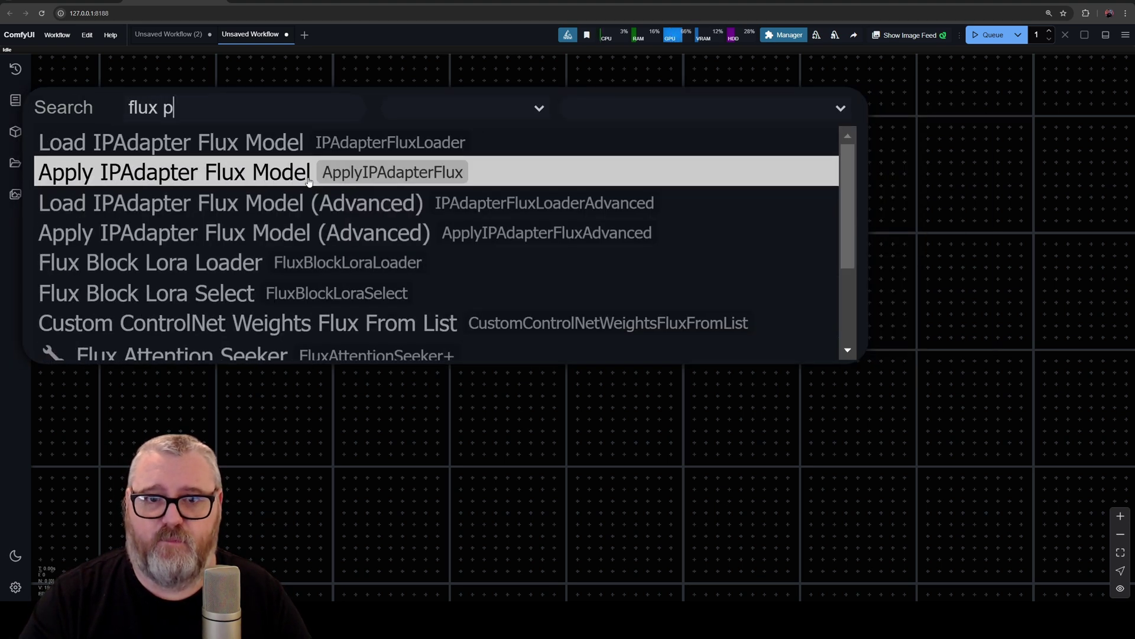
text(ro)
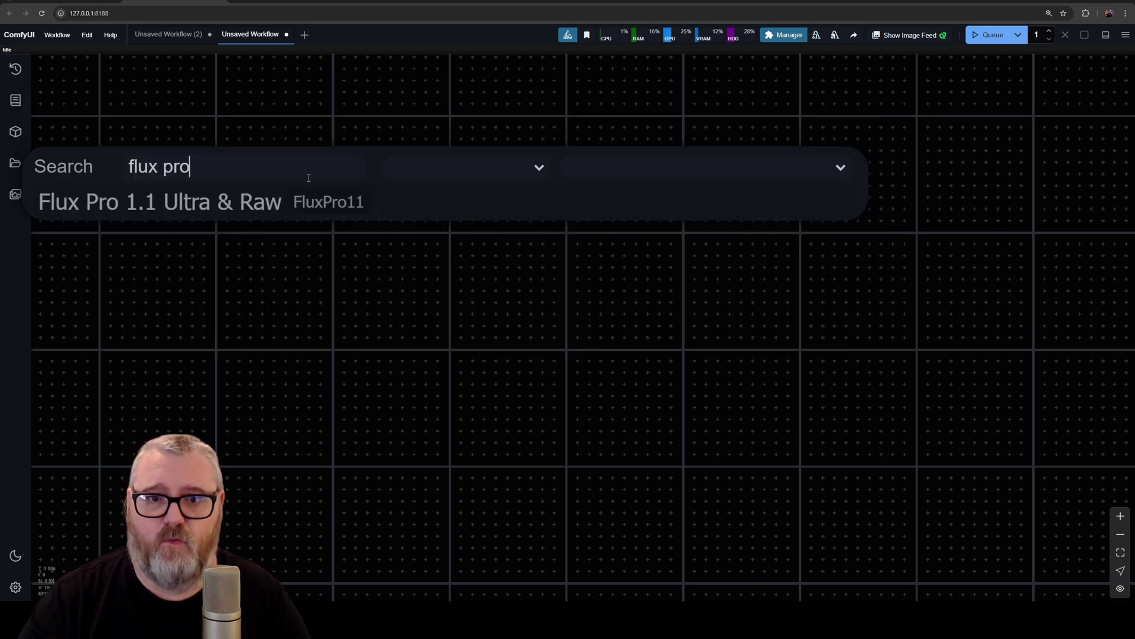
click(242, 204)
drag(430, 155, 218, 121)
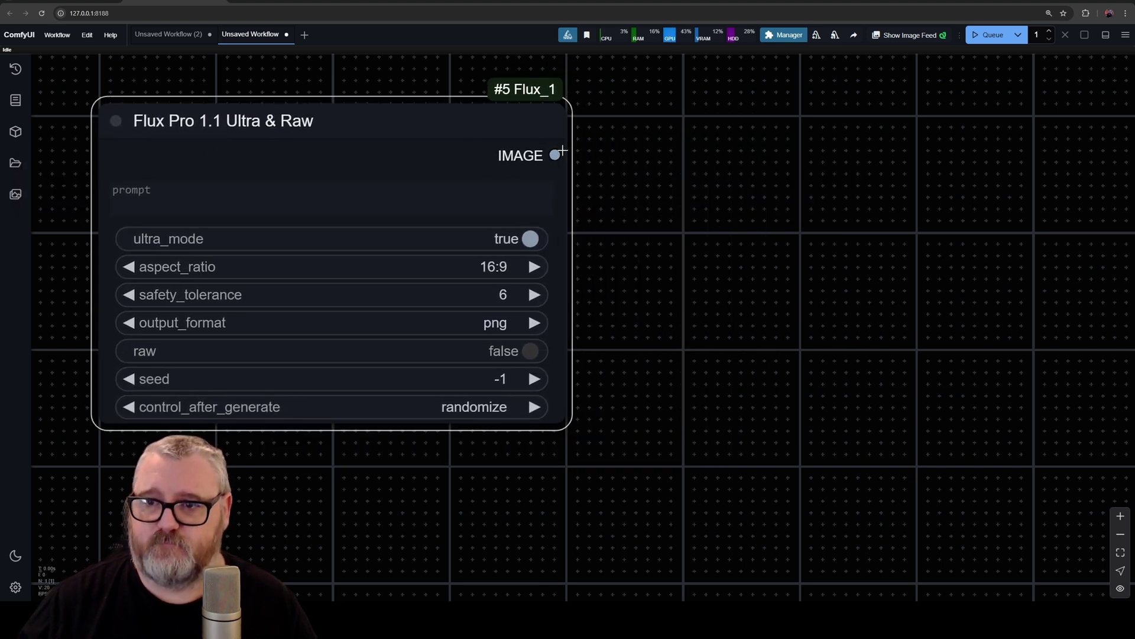
- Connect a Save Image node to the Flux IMAGE output with filename_prefix flux_ultra\ultra
drag(556, 155, 713, 204)
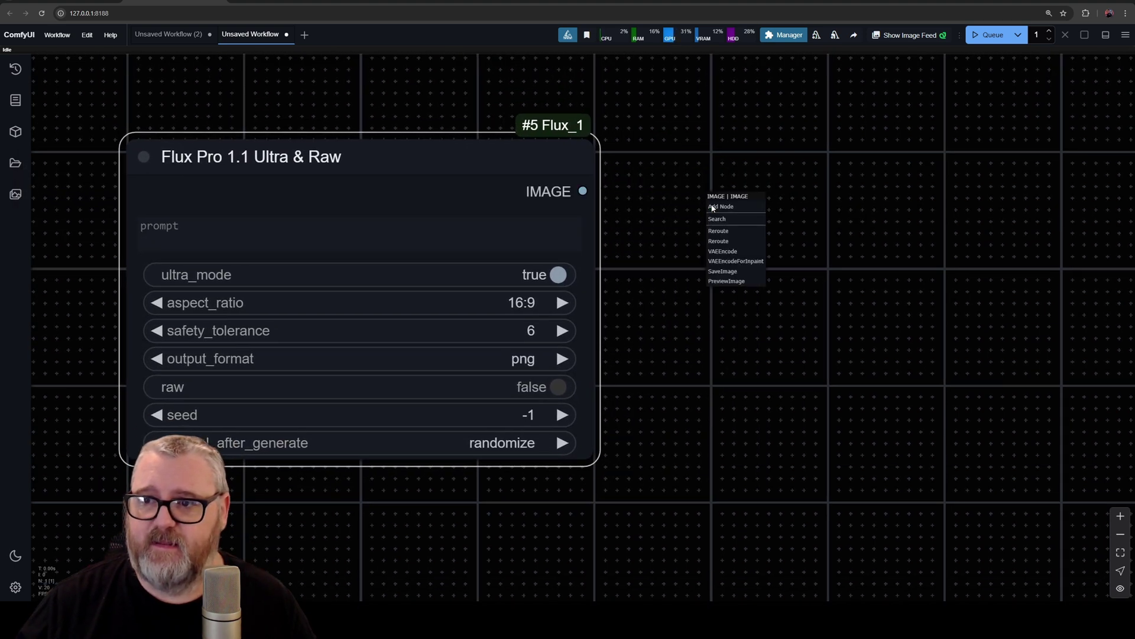
click(730, 271)
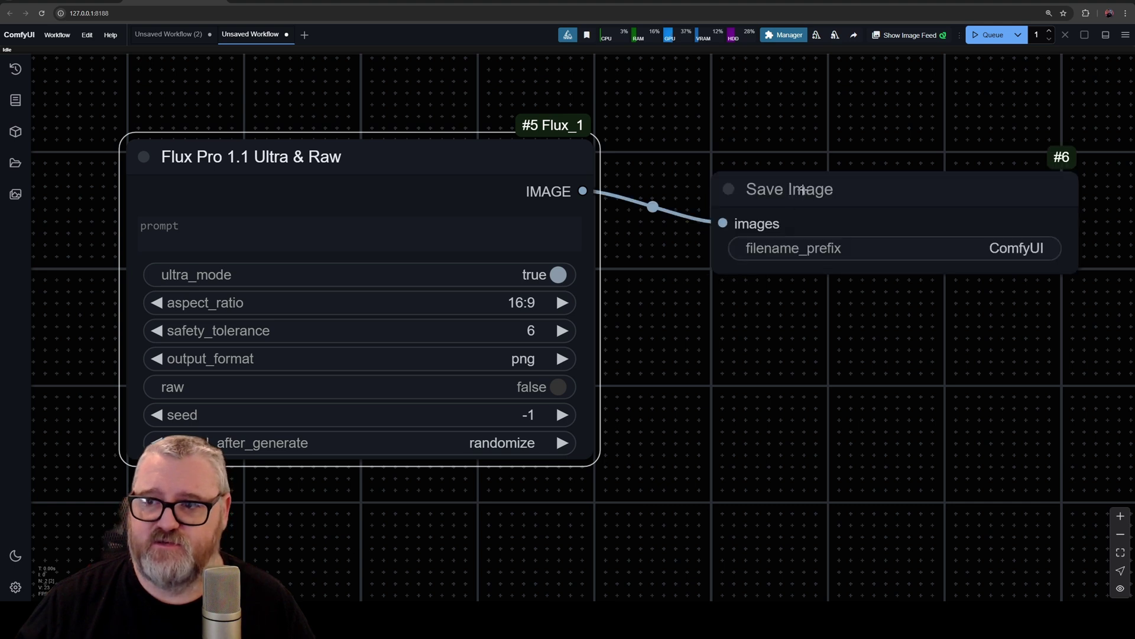
drag(802, 189, 743, 157)
click(937, 228)
text(f)
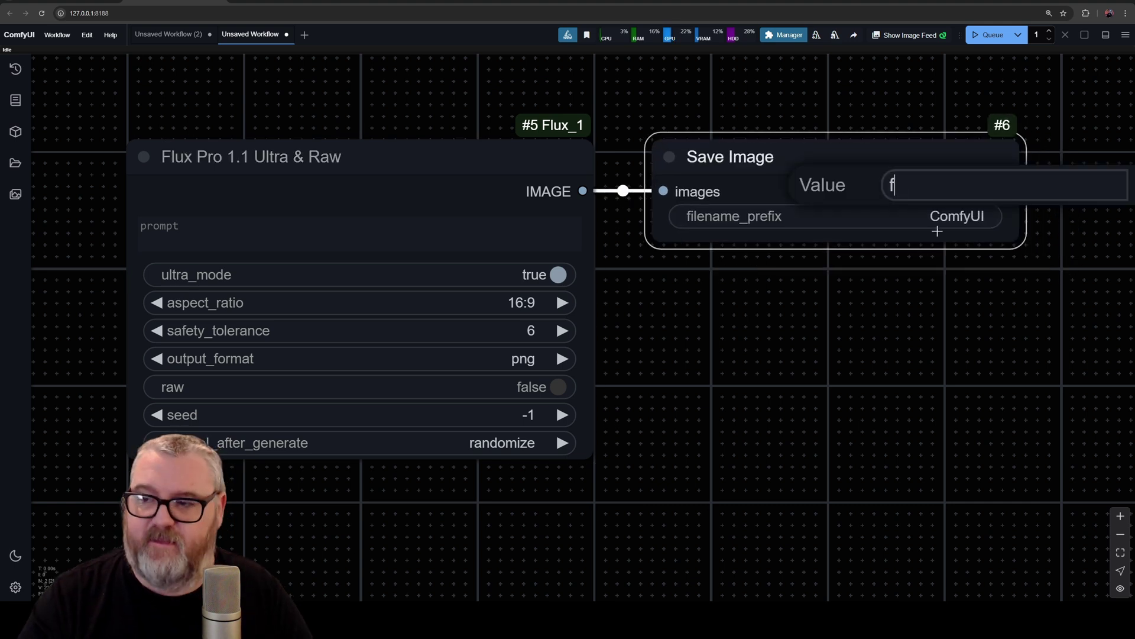
text(lux_ultra\ultra)
key(Return)
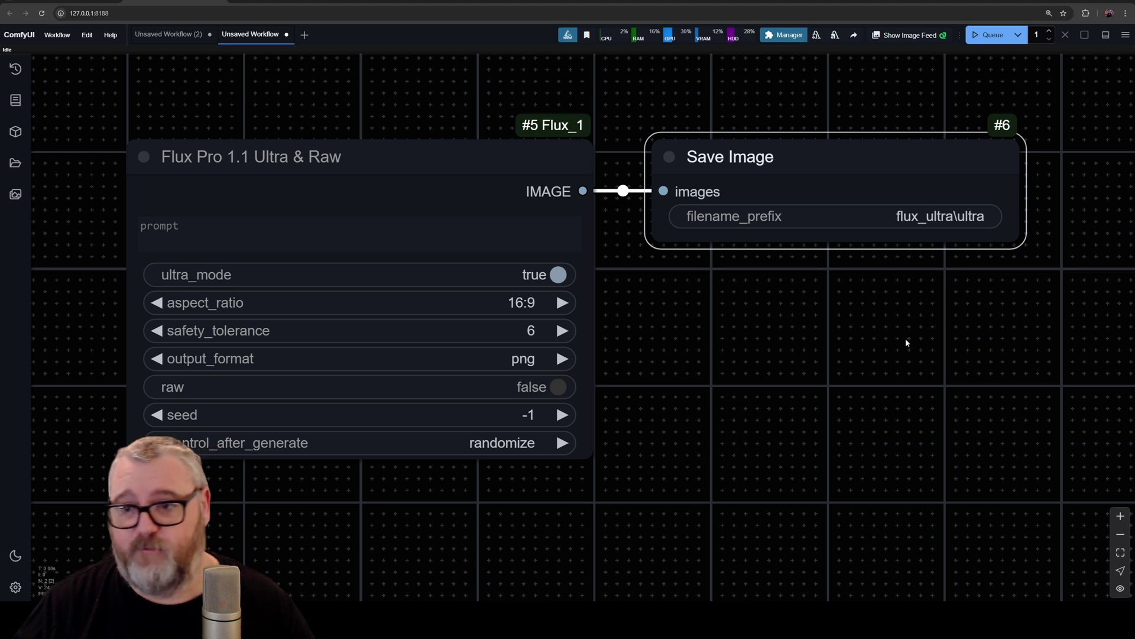
- Prompt 'a beautiful sunset in the swiss alps', queue the workflow, and check the aspect ratio options
click(286, 237)
text(a)
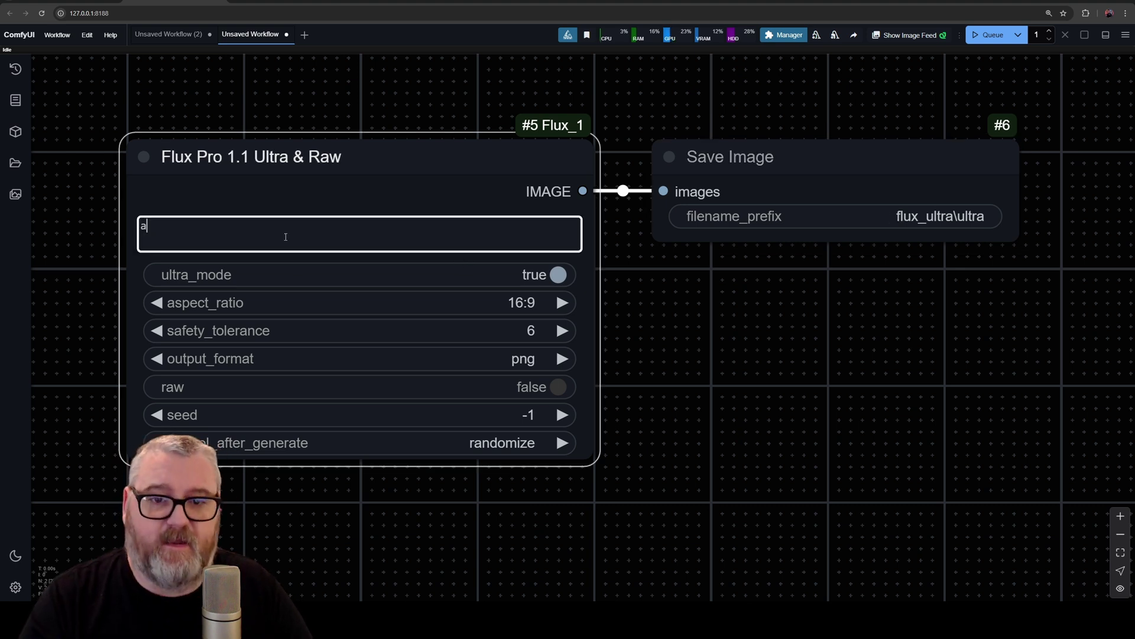
text( beautiful sunset in t)
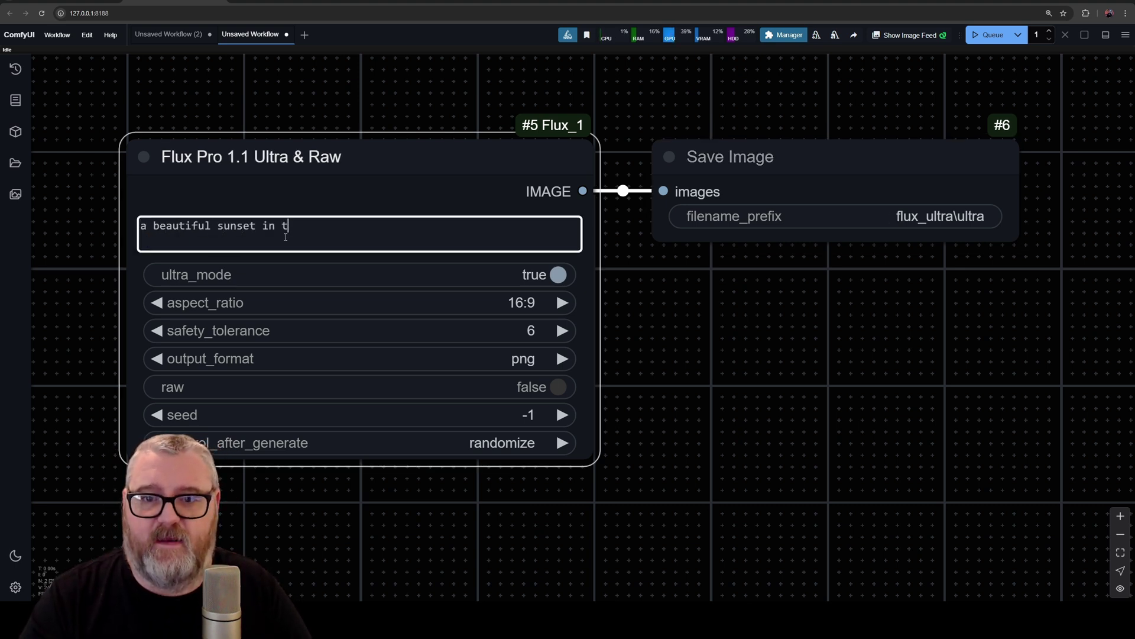
text(he swiss alps)
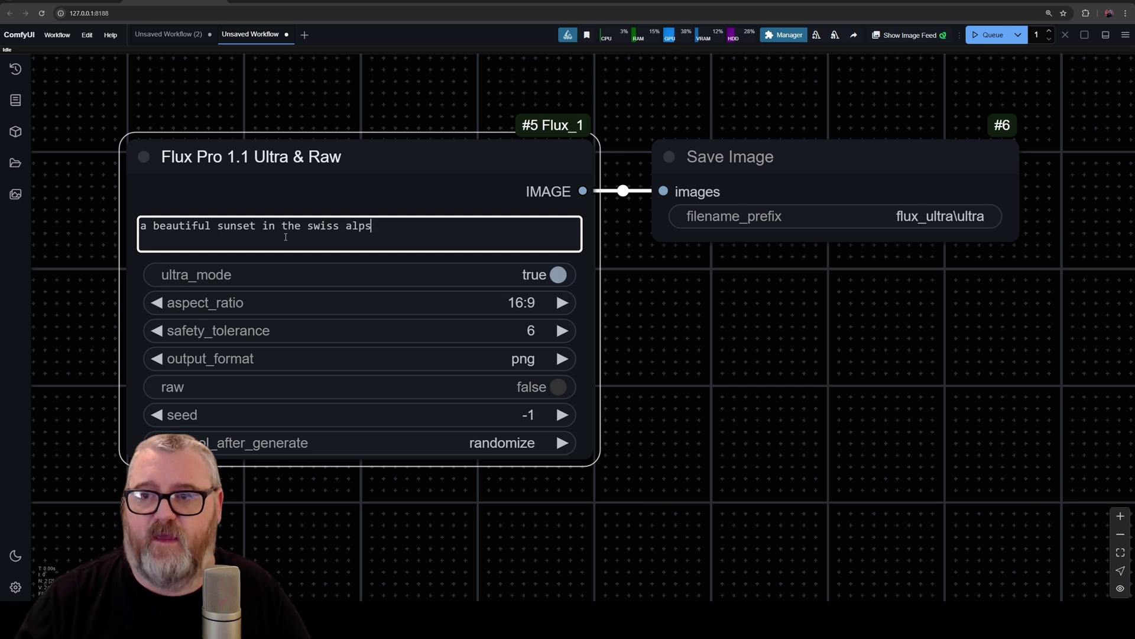
click(982, 39)
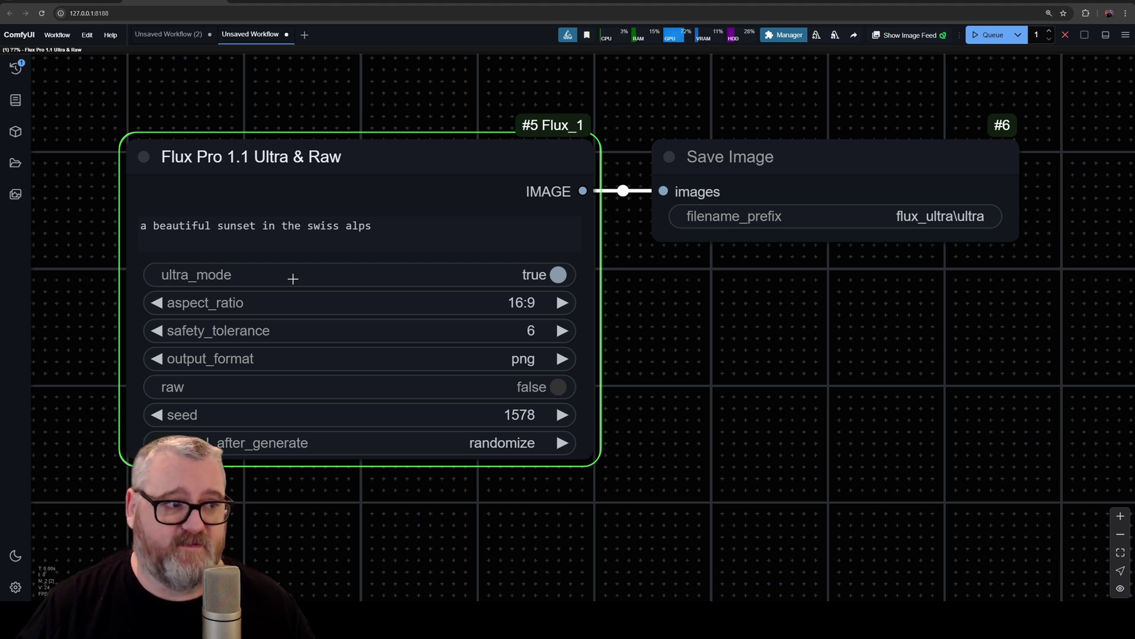
click(340, 321)
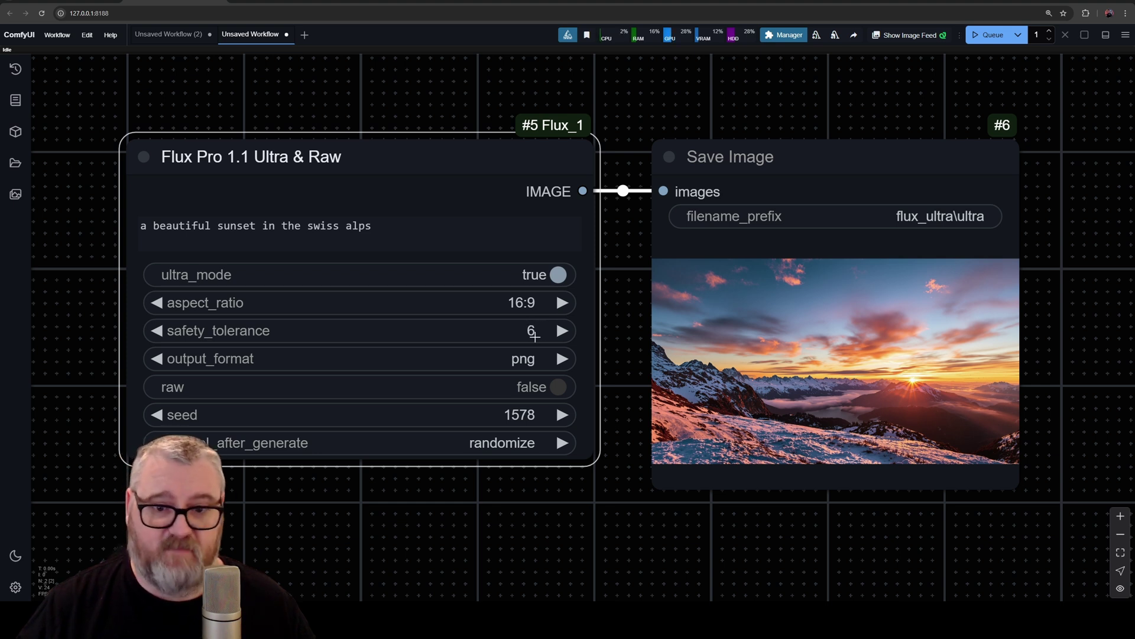
- Set output_format to png, then zoom into and pan across the generated sunset before zooming out
click(507, 357)
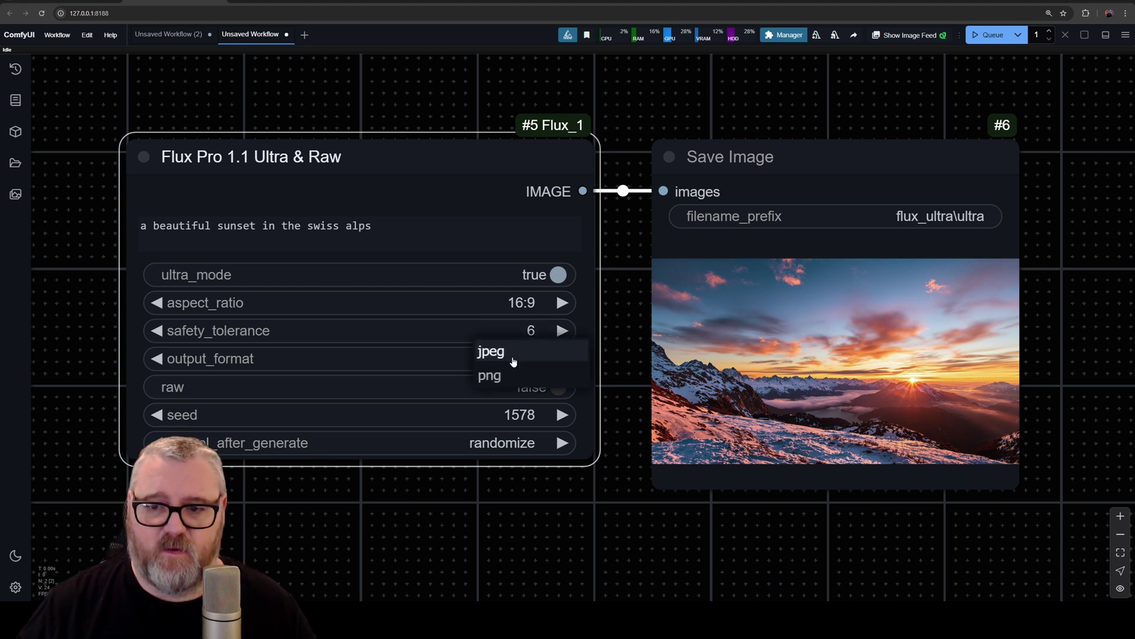
click(506, 377)
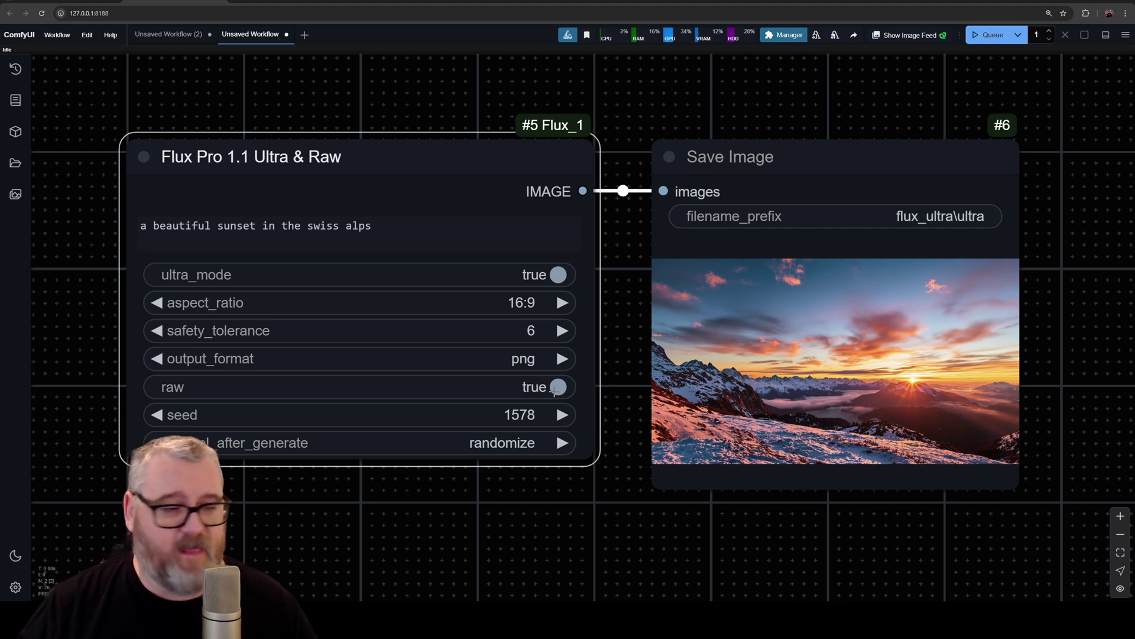
scroll(649, 367, up, 10)
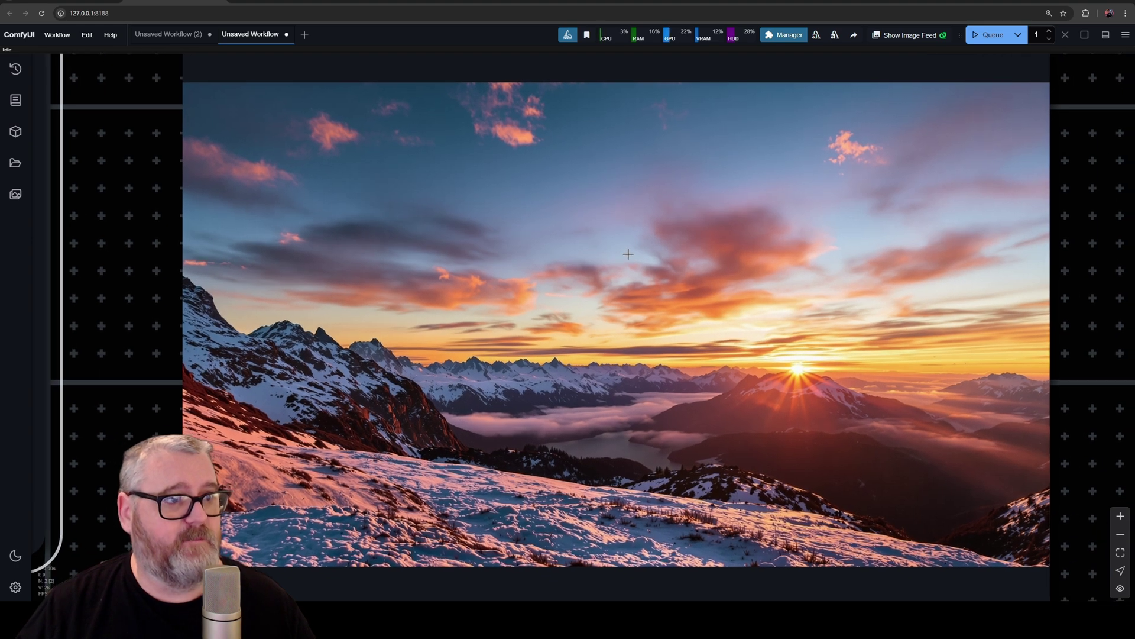
drag(632, 259, 685, 259)
scroll(684, 259, down, 7)
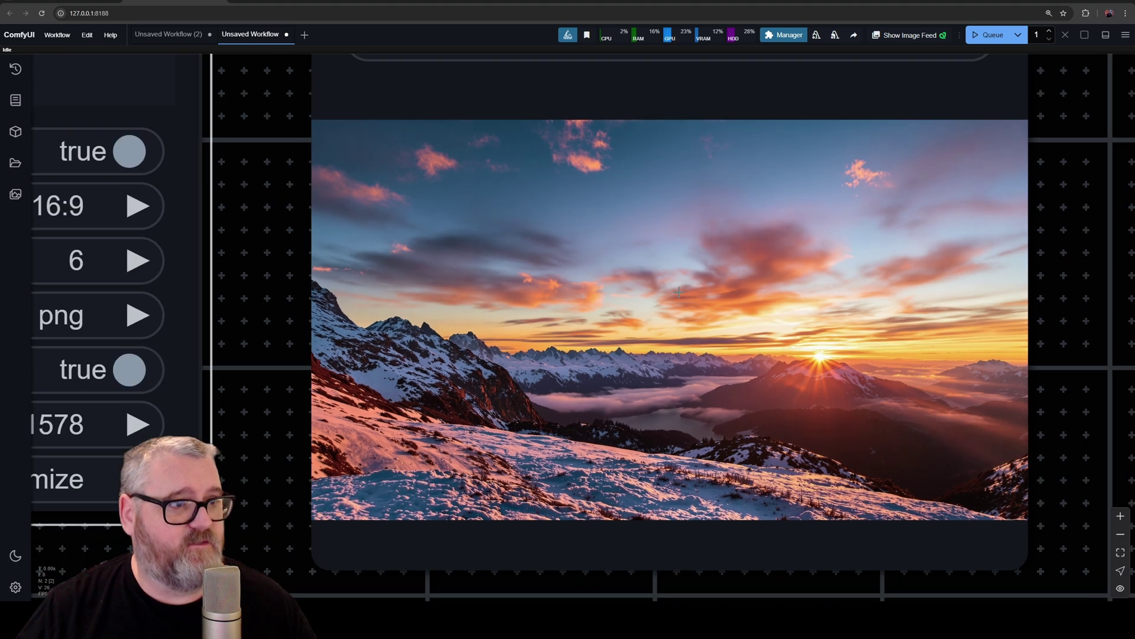
scroll(901, 373, down, 2)
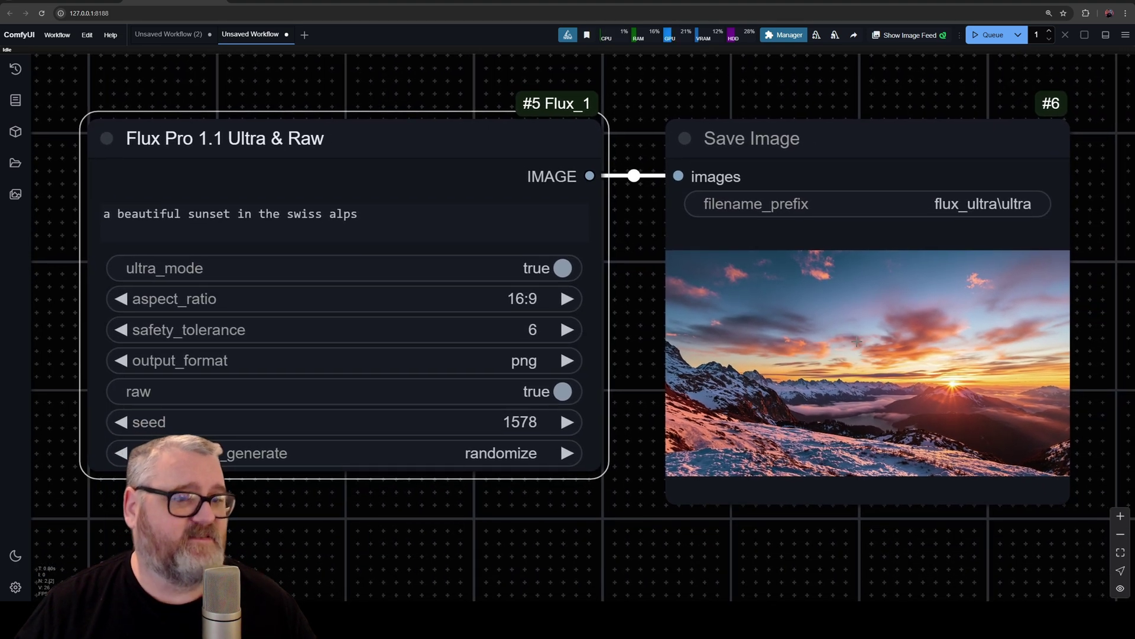
scroll(852, 343, down, 3)
scroll(727, 330, down, 2)
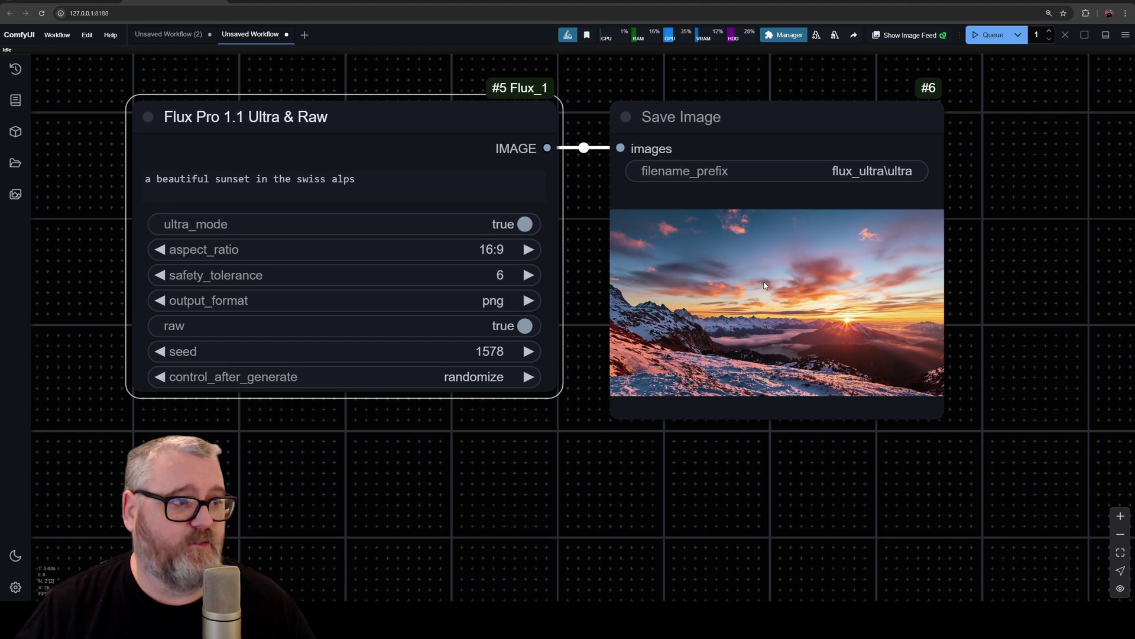